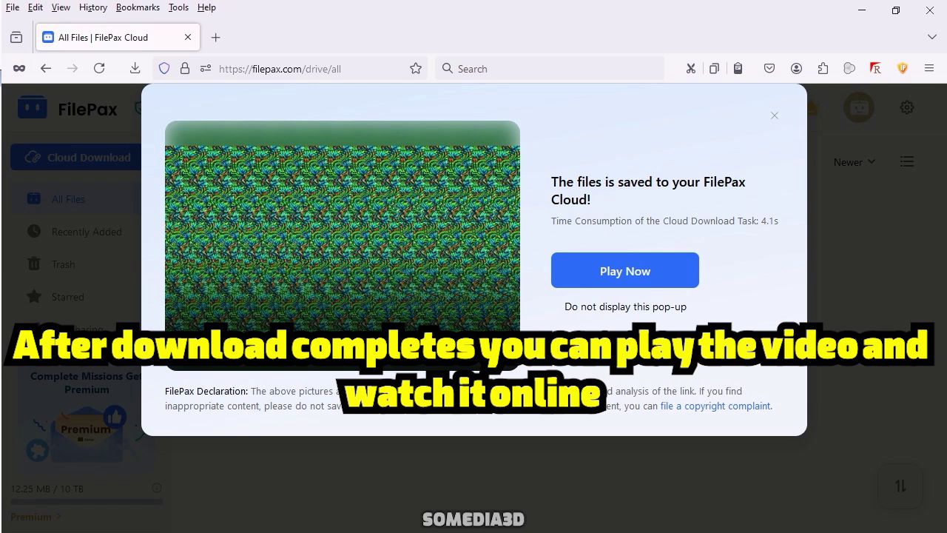
Start playing the downloaded timelapse video in the online player.
click(625, 273)
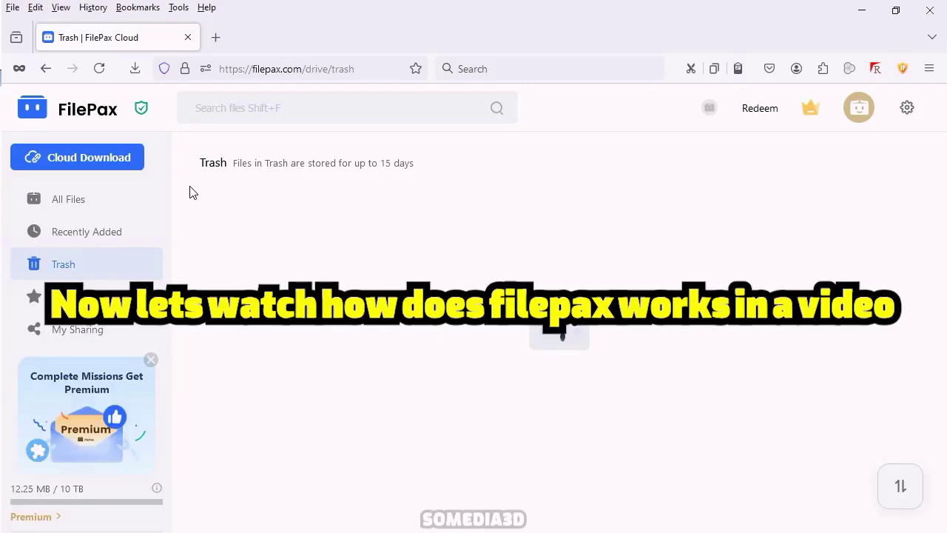
Cloud-download SKULL_HELMET1.mp4 from the pasted link and play it online.
click(97, 161)
click(291, 192)
key(ctrl+v)
click(662, 326)
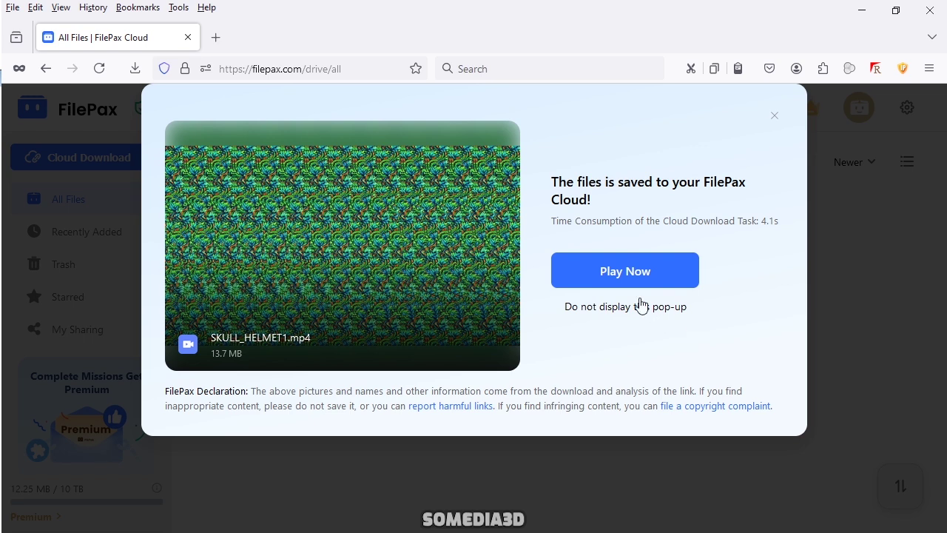
click(625, 273)
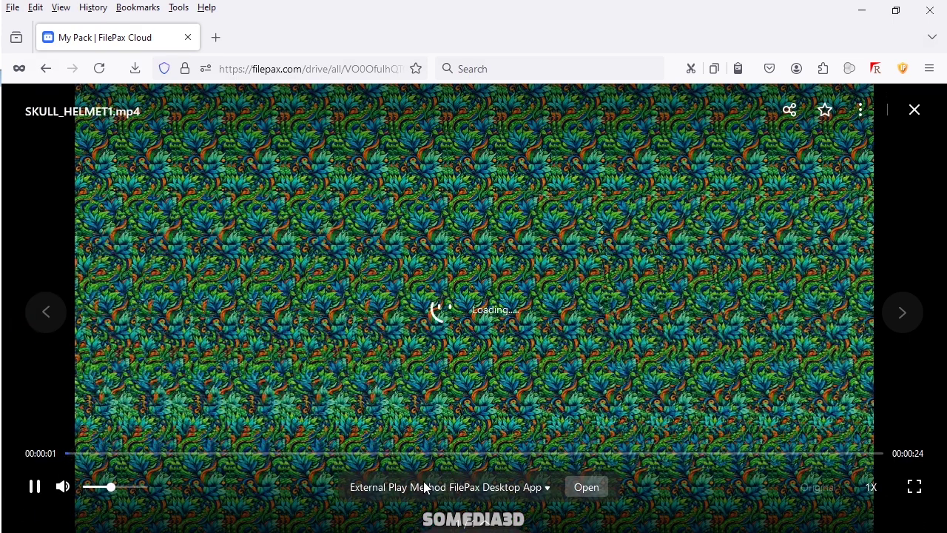
Show the External Play Method choices while the video keeps playing.
click(532, 488)
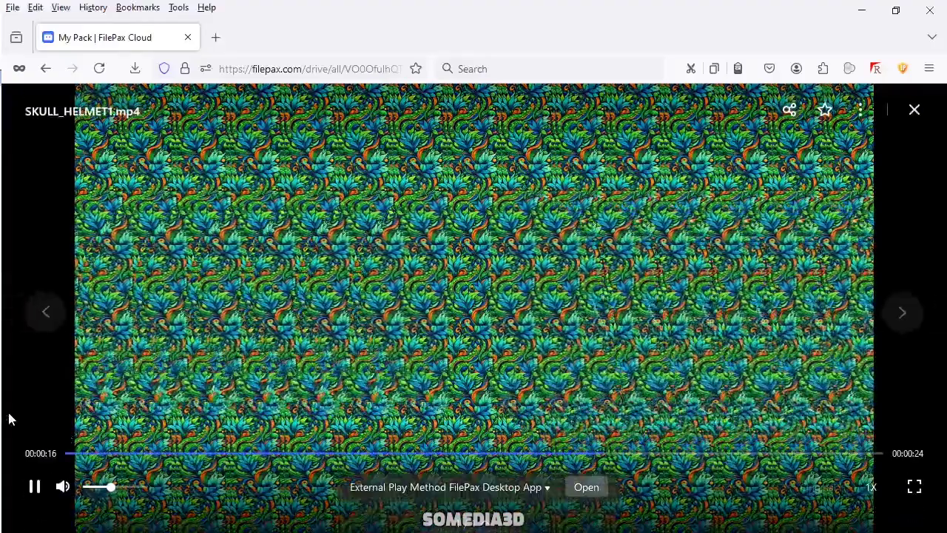
Close the video player and download popup, then open the My Pack folder.
click(15, 412)
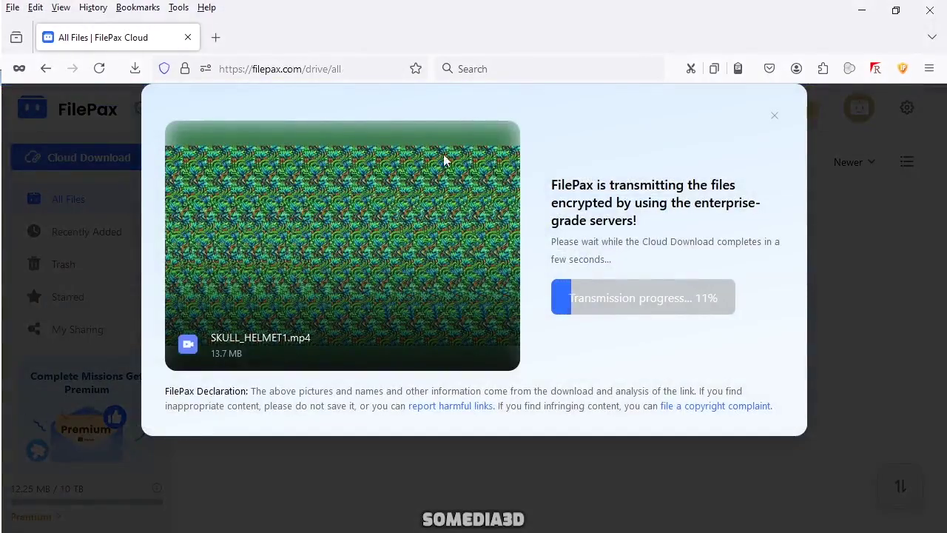
click(774, 116)
mouse_move(309, 270)
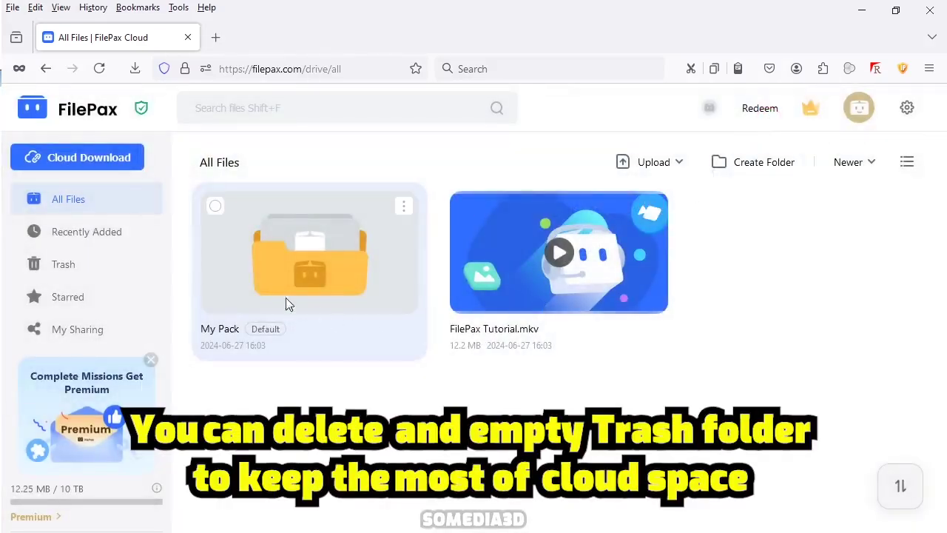
click(279, 269)
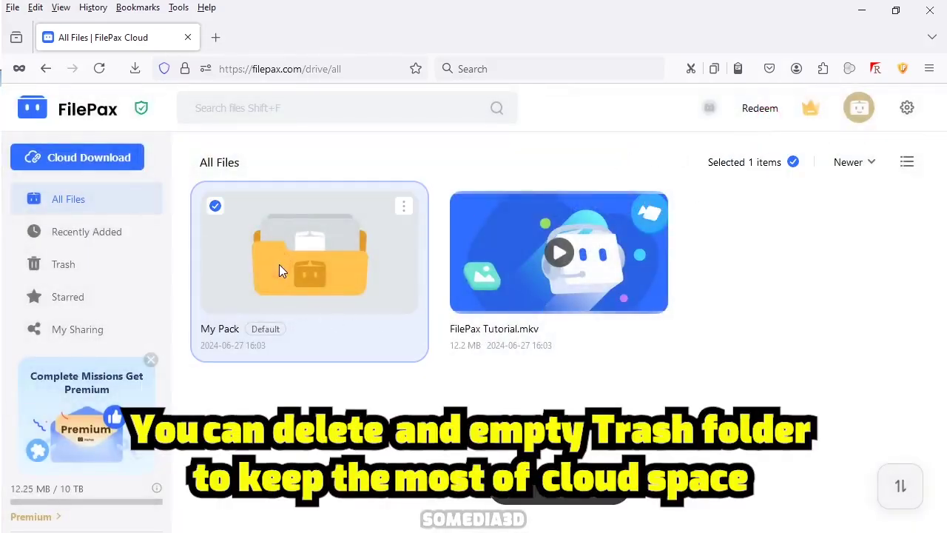
double_click(347, 238)
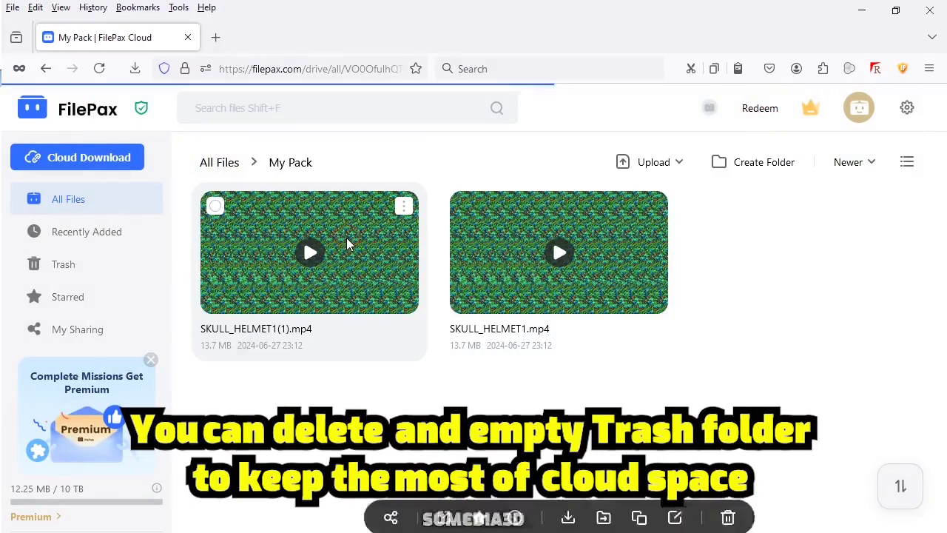
Delete SKULL_HELMET1(1).mp4 and SKULL_HELMET1.mp4 from My Pack.
click(403, 208)
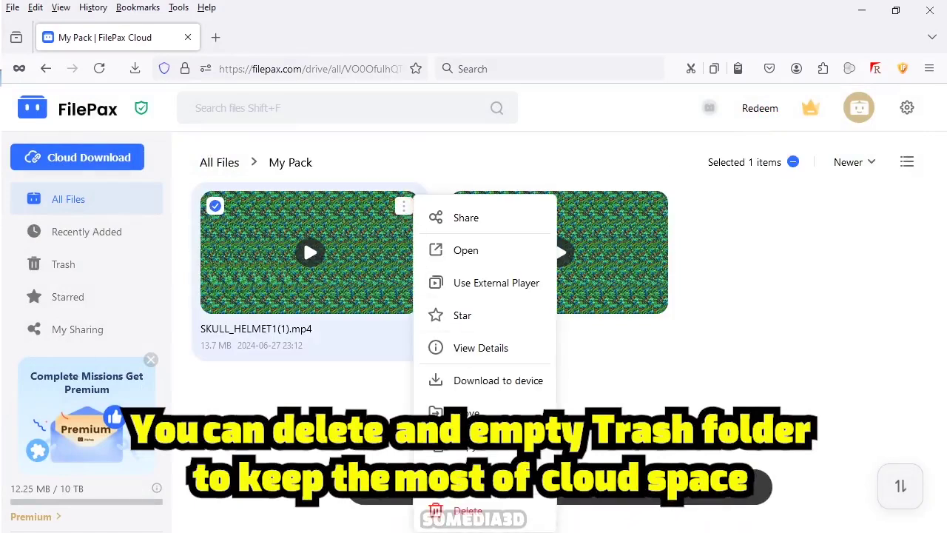
click(481, 507)
click(625, 208)
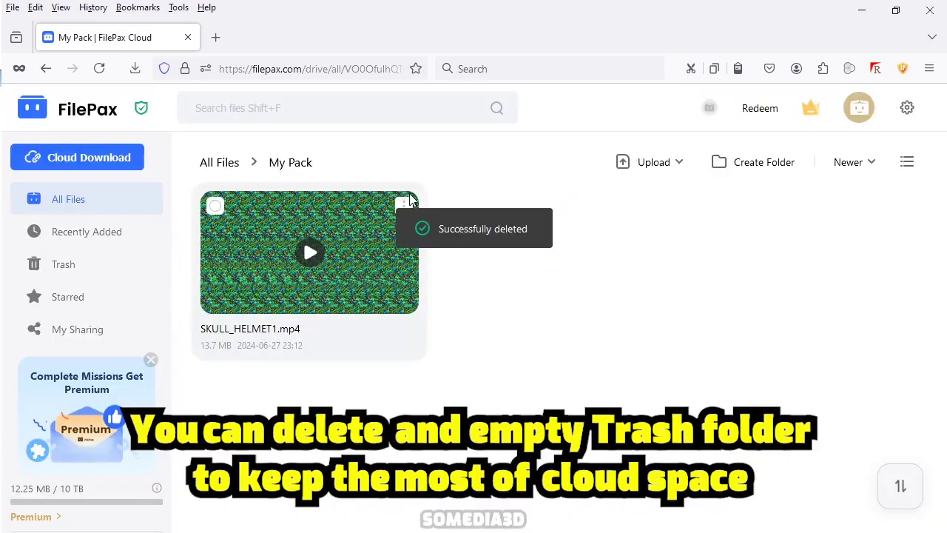
click(403, 204)
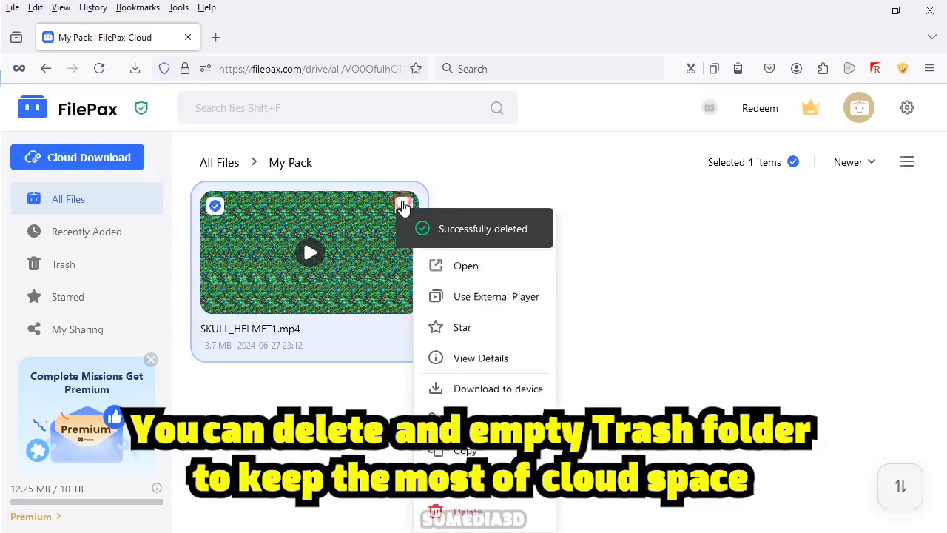
click(468, 511)
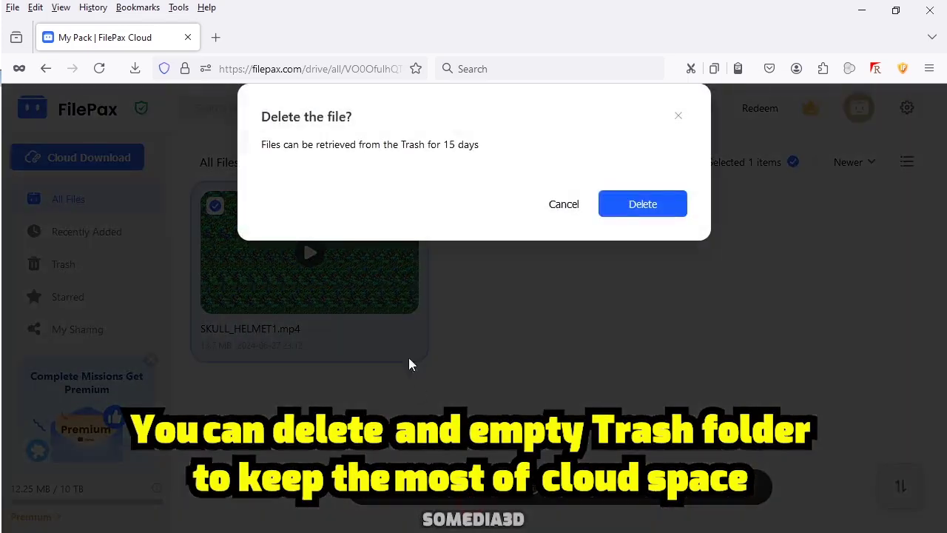
click(623, 211)
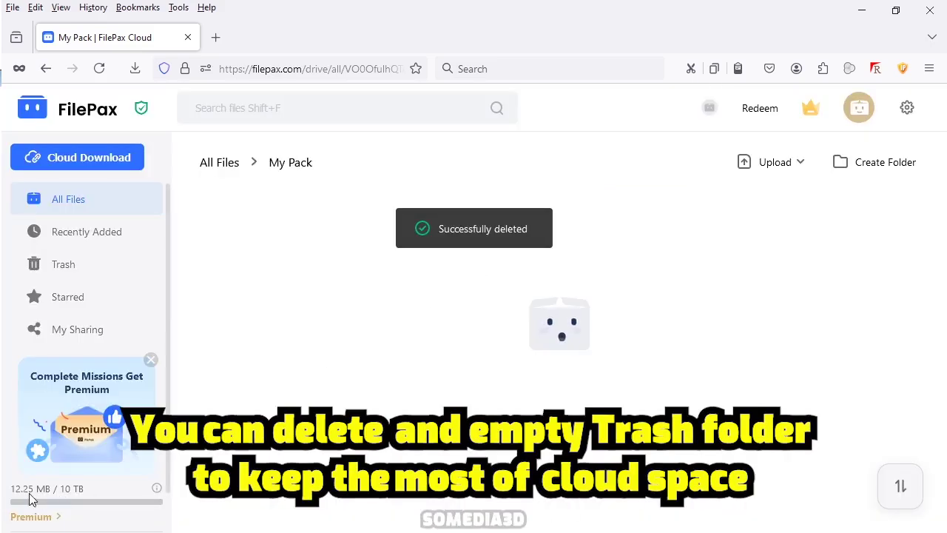
click(93, 270)
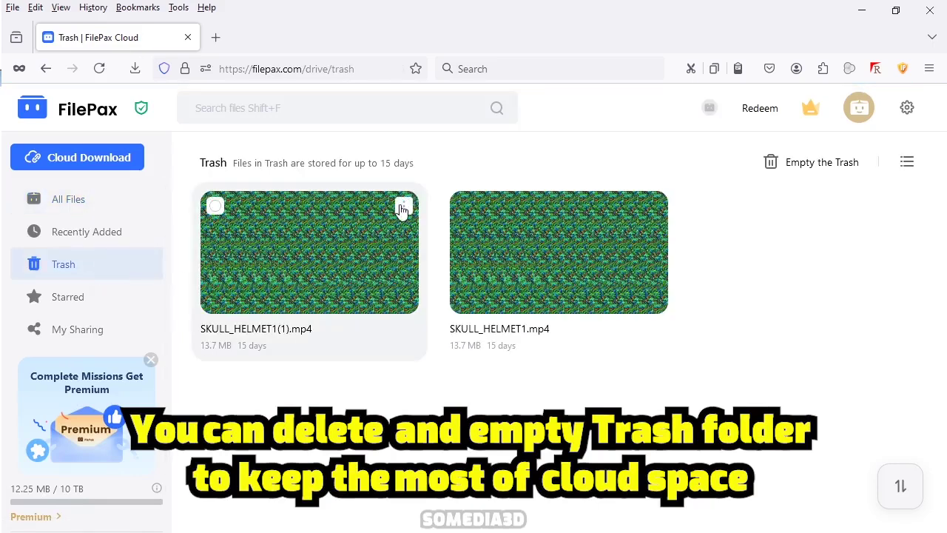
Permanently empty the Trash of both SKULL_HELMET1 videos, then return to All Files.
click(799, 161)
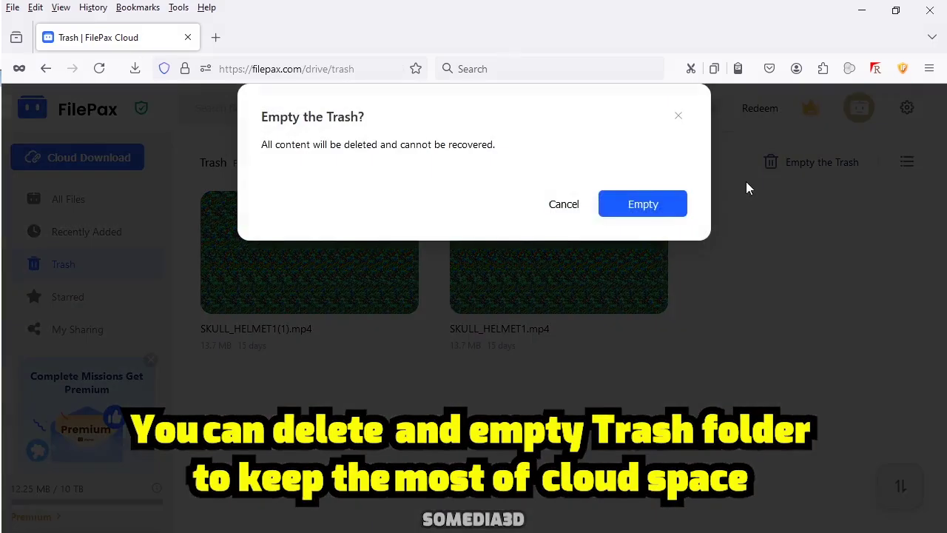
click(660, 204)
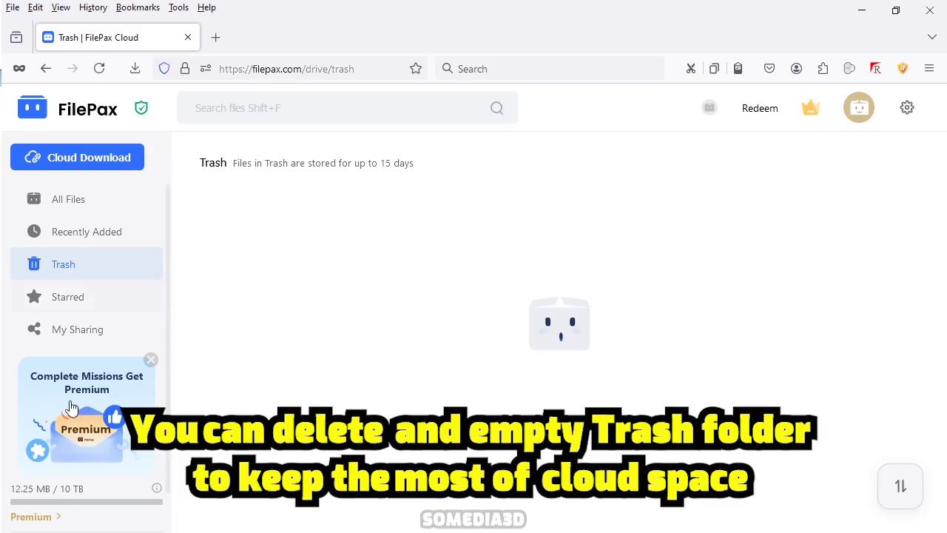
click(64, 200)
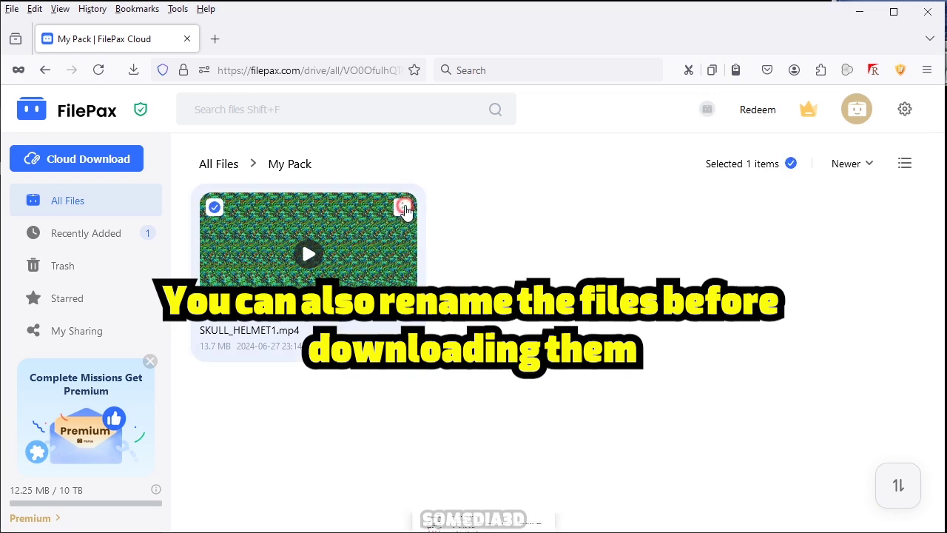
Rename SKULL_HELMET1.mp4 in My Pack to 123456.mp4.
click(402, 207)
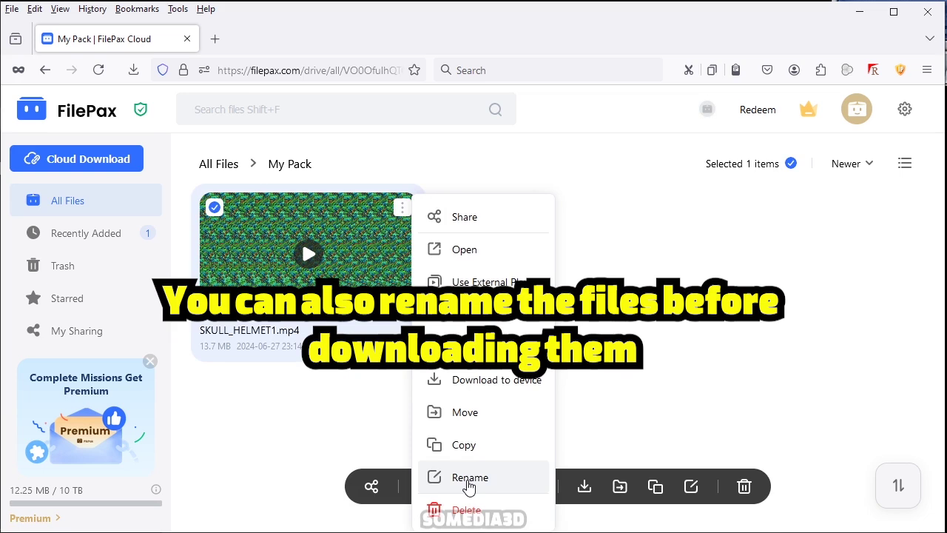
click(467, 483)
triple_click(372, 156)
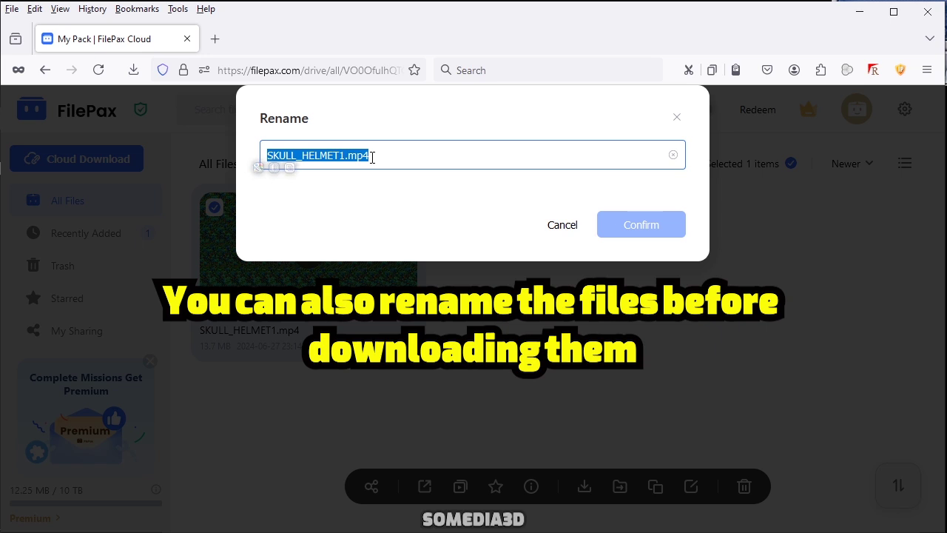
text(123456)
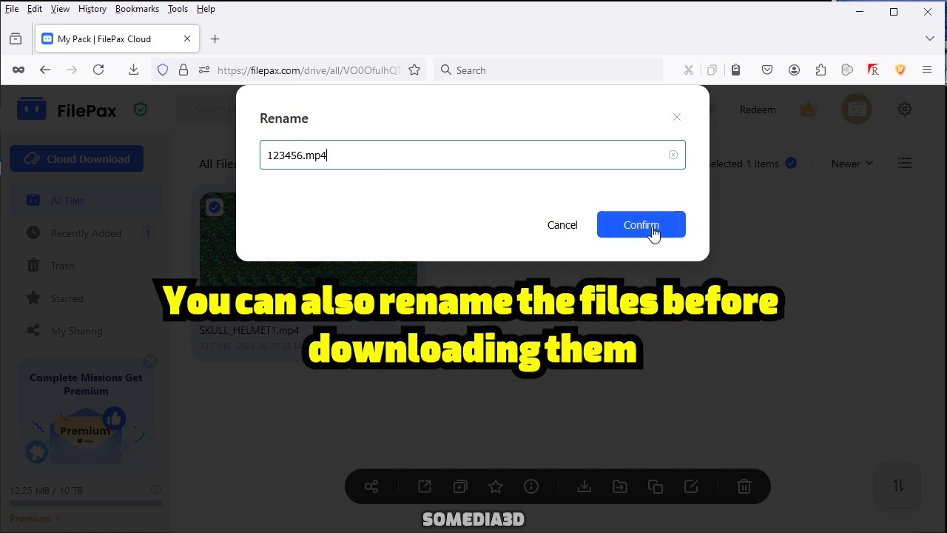
click(653, 234)
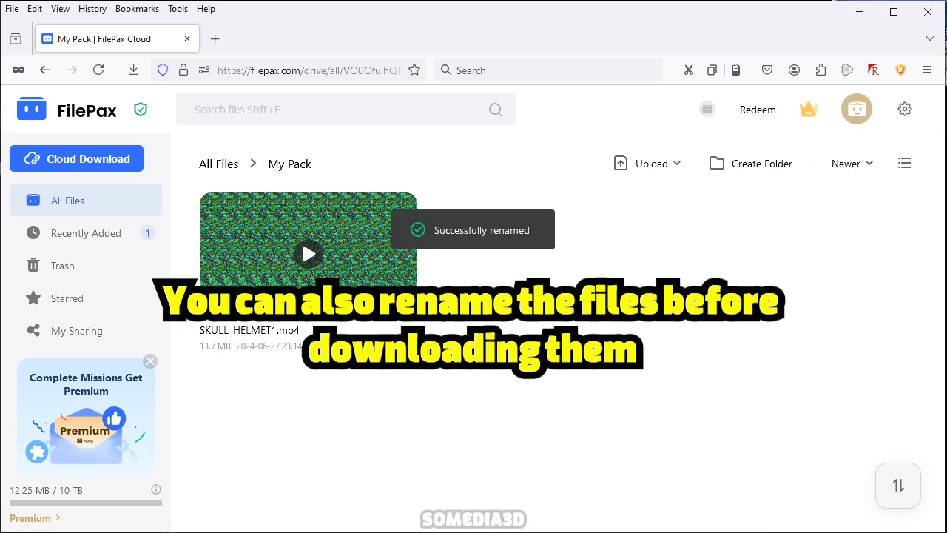
click(267, 352)
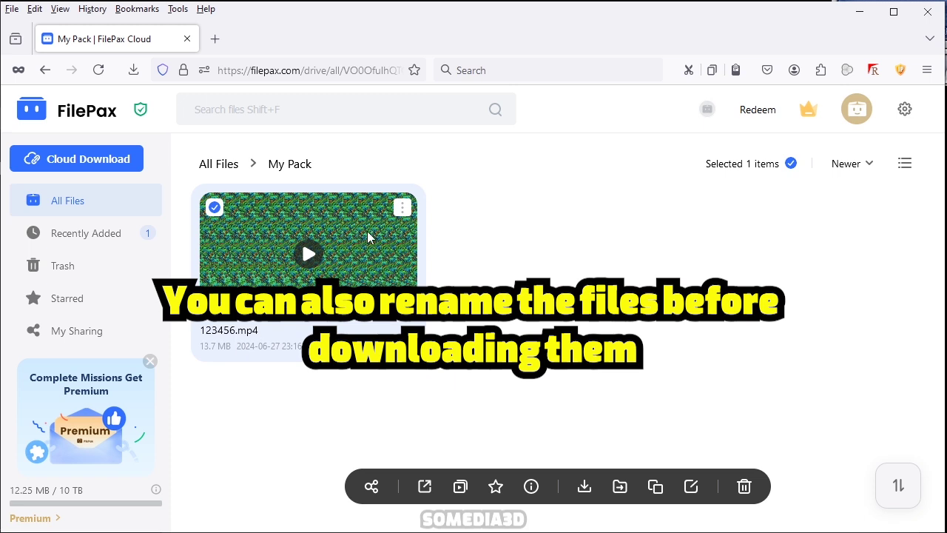
Delete 123456.mp4 from My Pack, leaving the folder empty.
click(404, 215)
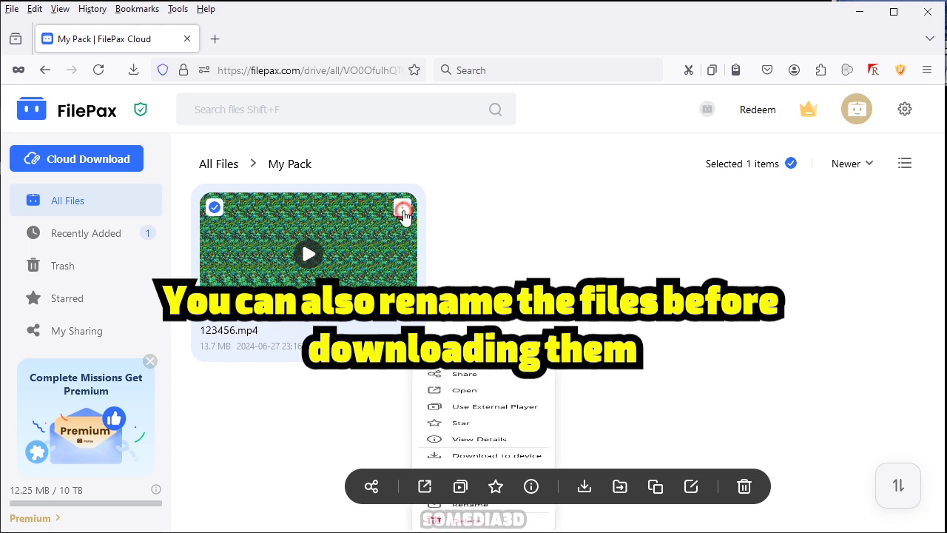
click(457, 507)
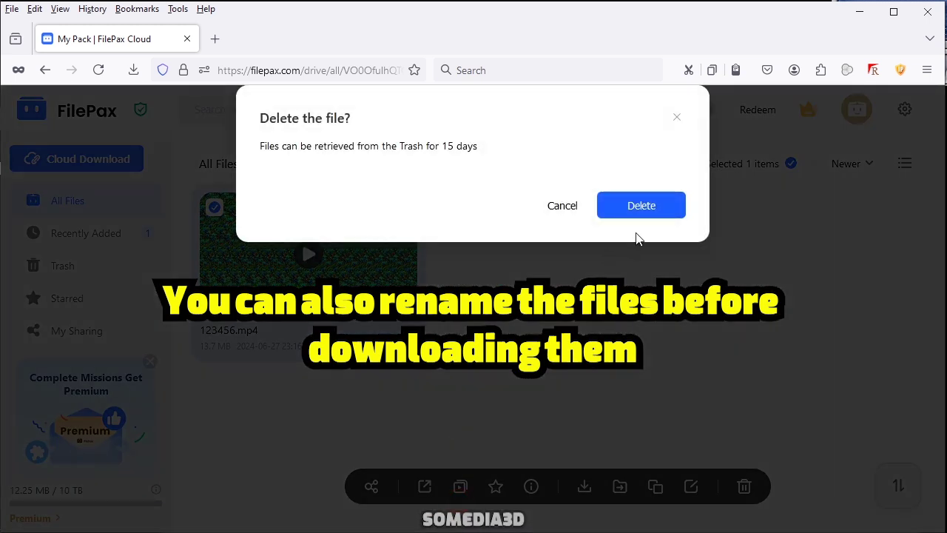
click(644, 217)
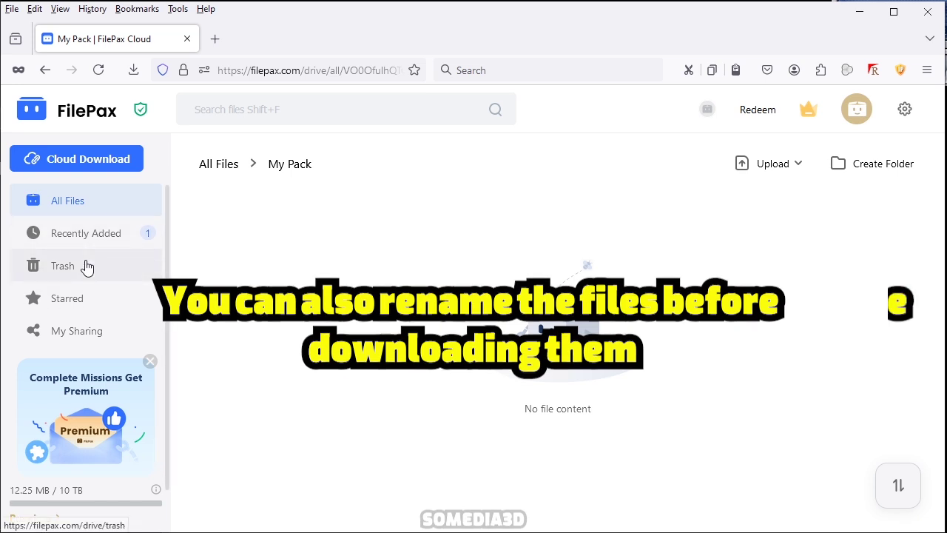
click(86, 265)
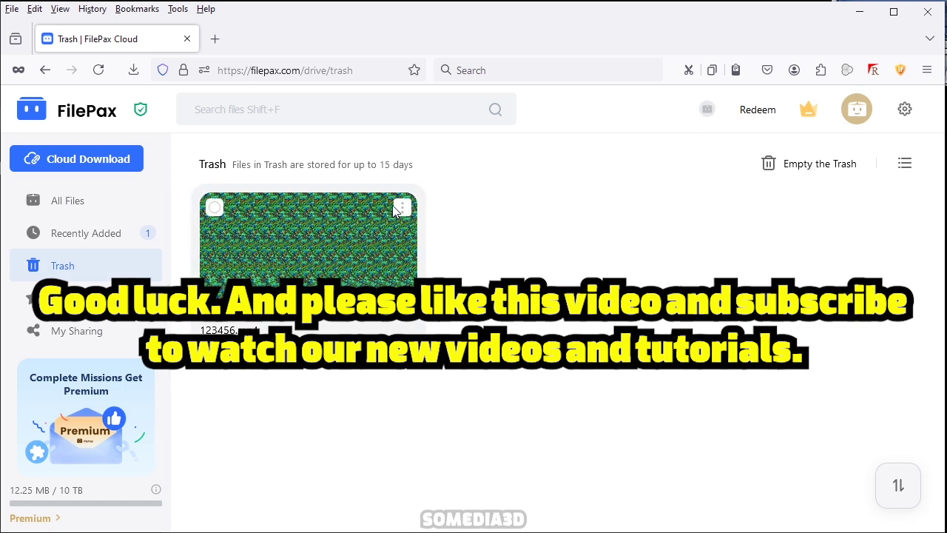
Permanently delete 123456.mp4 from the Trash.
click(399, 208)
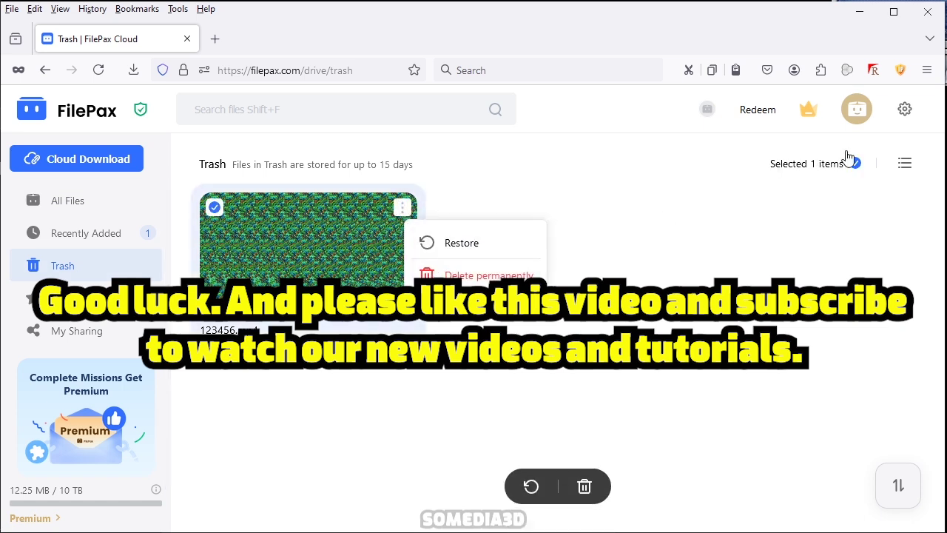
click(482, 276)
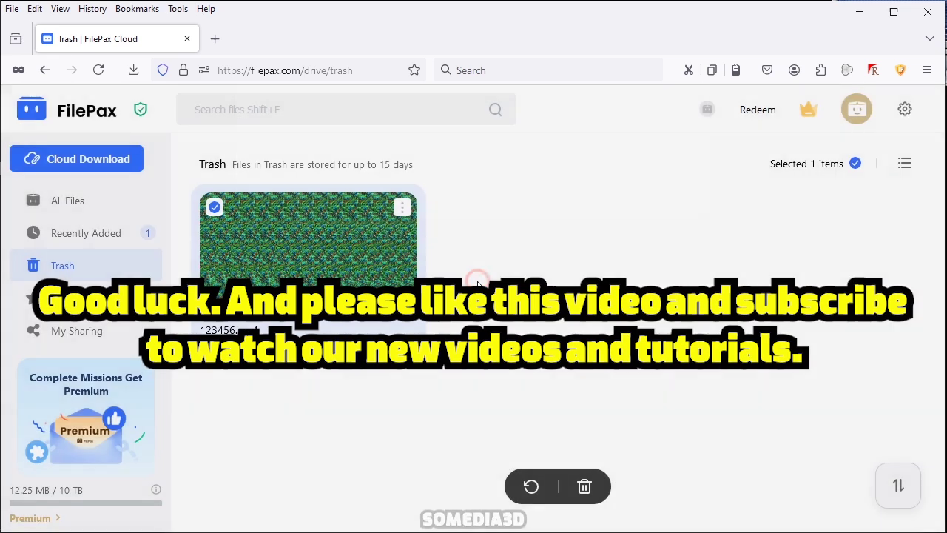
click(401, 210)
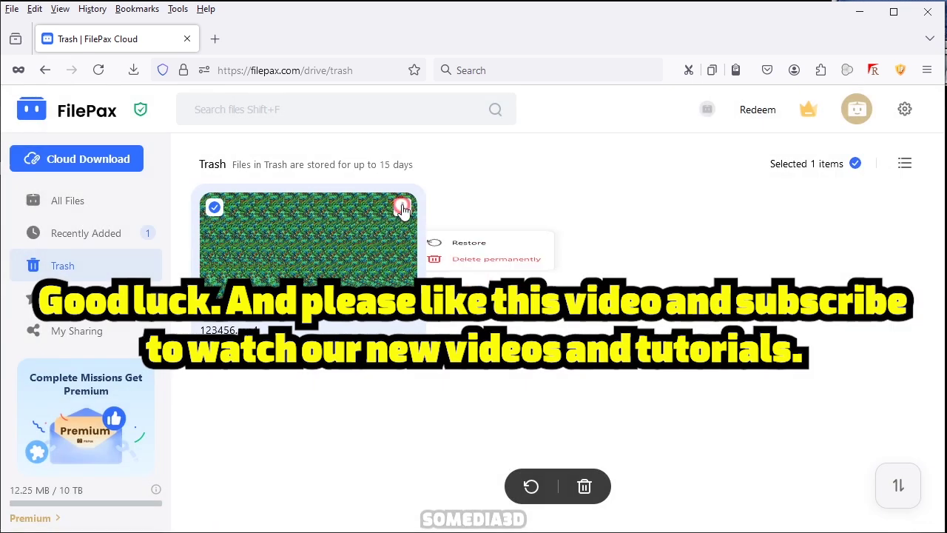
click(480, 276)
click(629, 198)
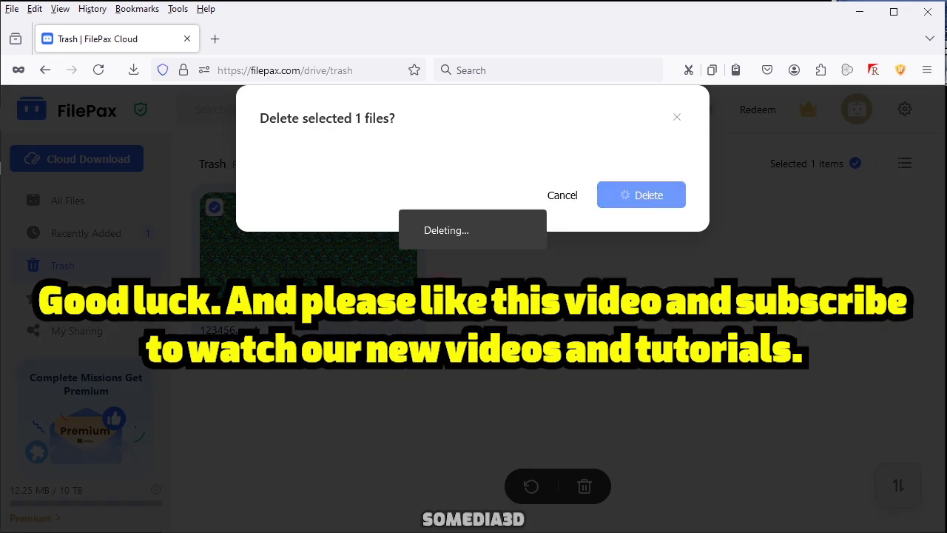